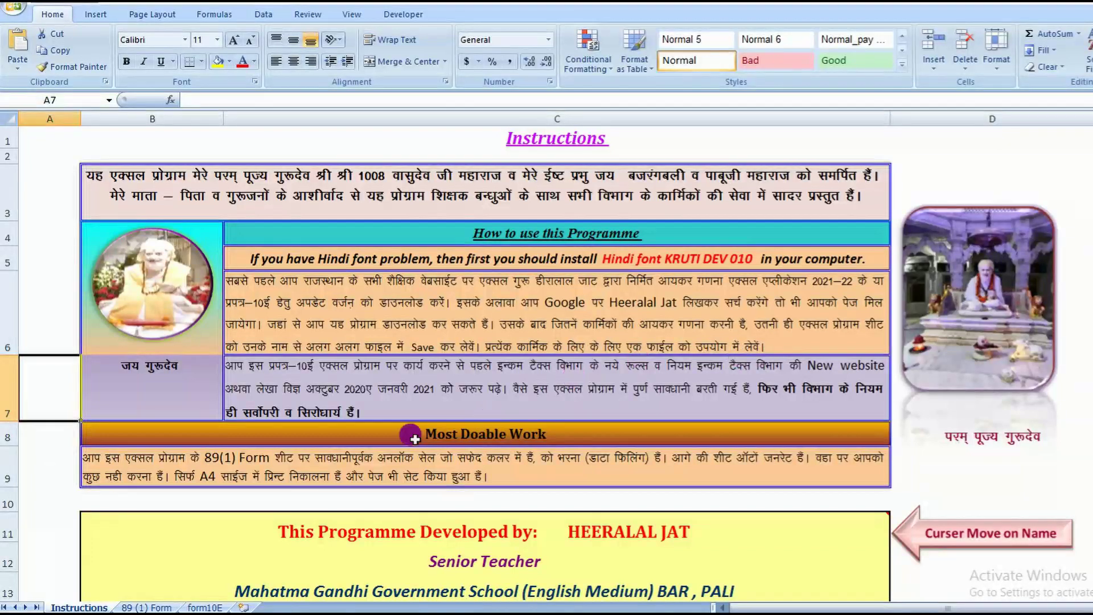
- Review the 89 (1) Form sheet's employee name, address, PAN and year-wise income rows, all still 0
left_click(139, 607)
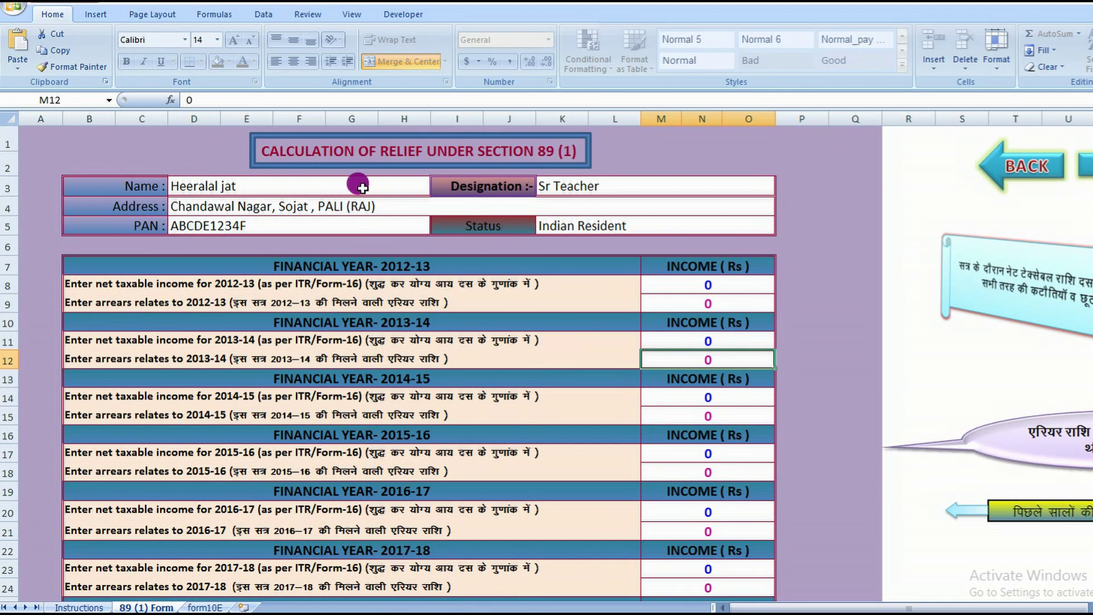
left_click(361, 186)
key("Down")
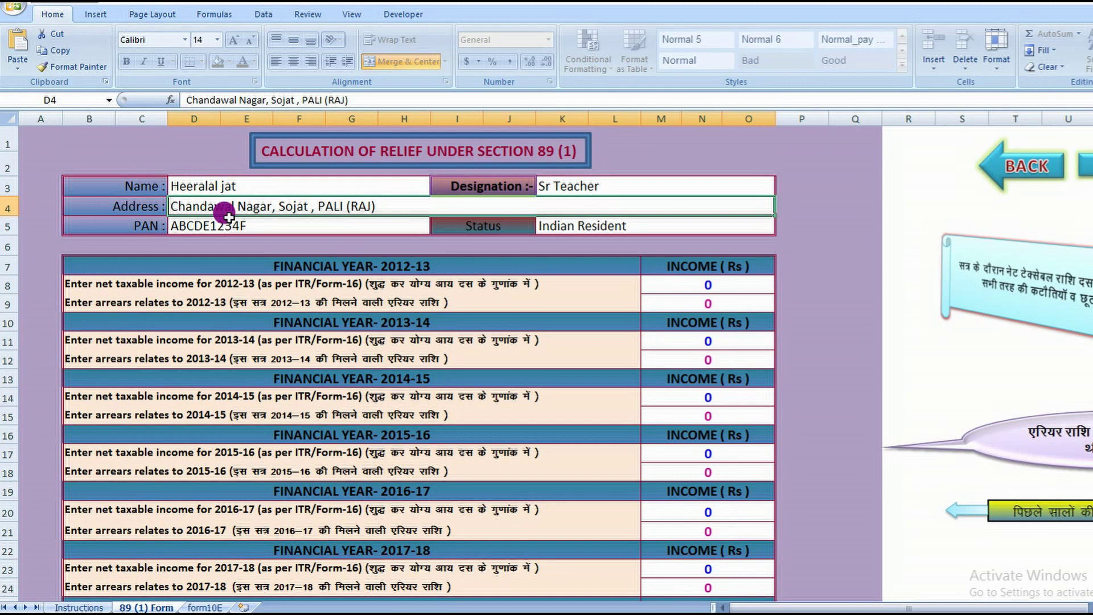
scroll(595, 219, "down", 1)
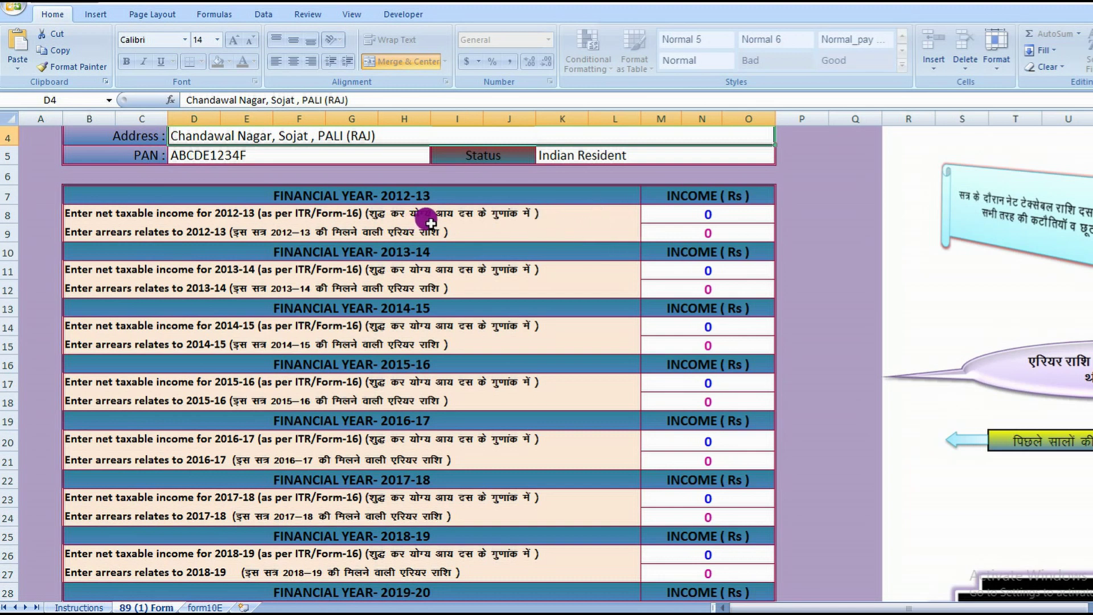
scroll(434, 219, "down", 3)
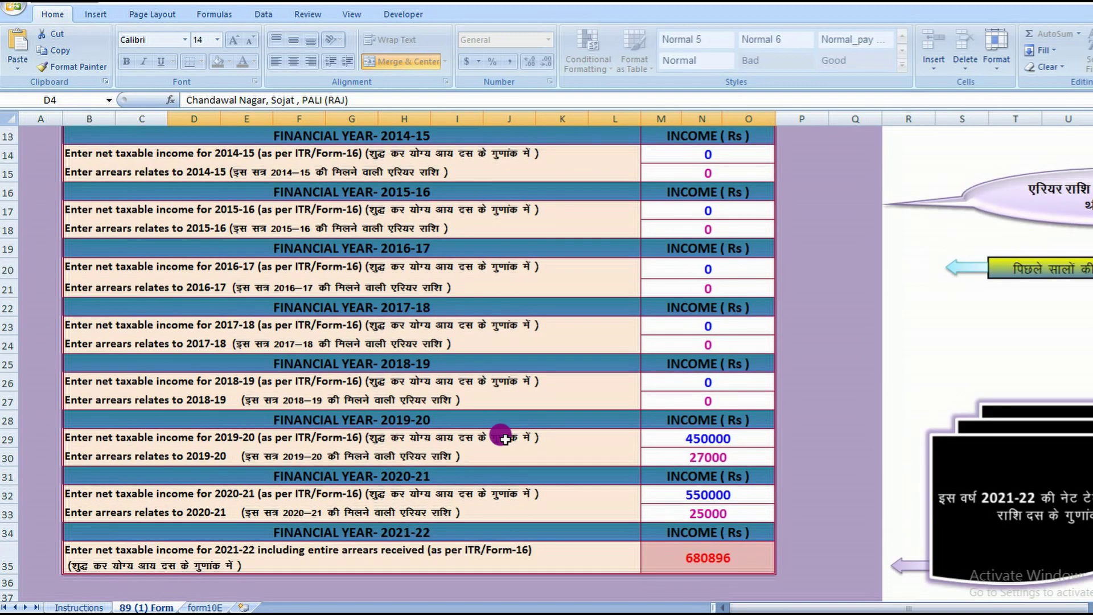
scroll(590, 345, "up", 1)
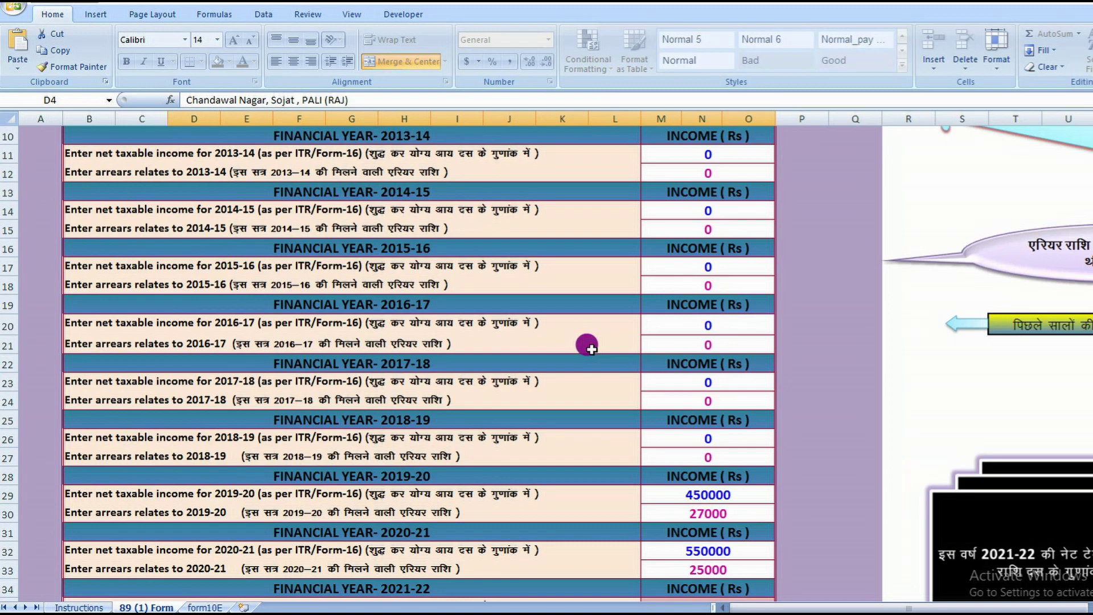
scroll(587, 345, "down", 2)
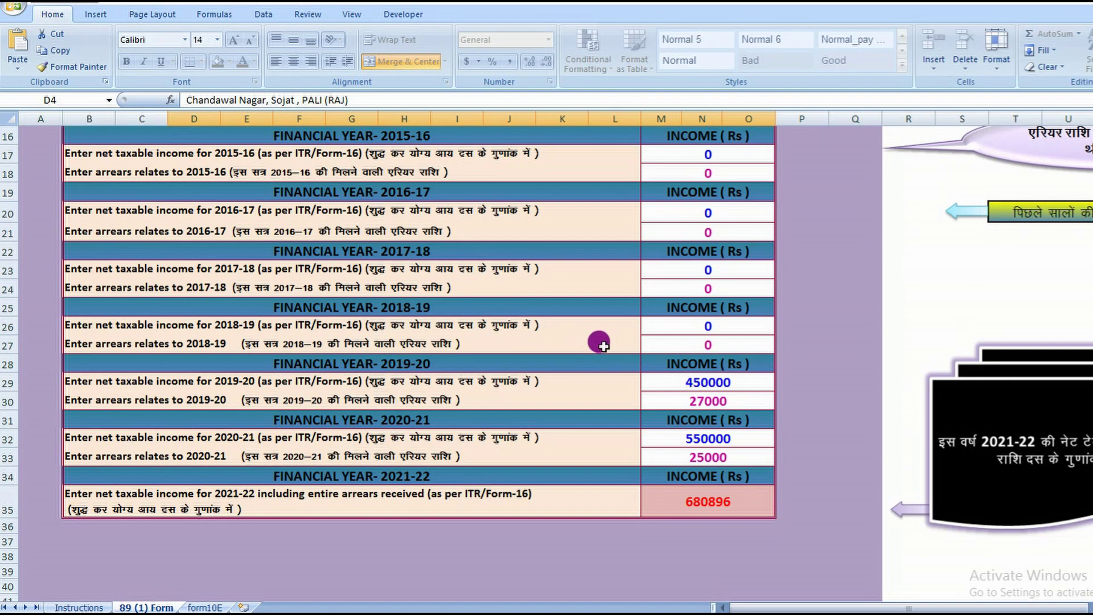
scroll(598, 344, "up", 4)
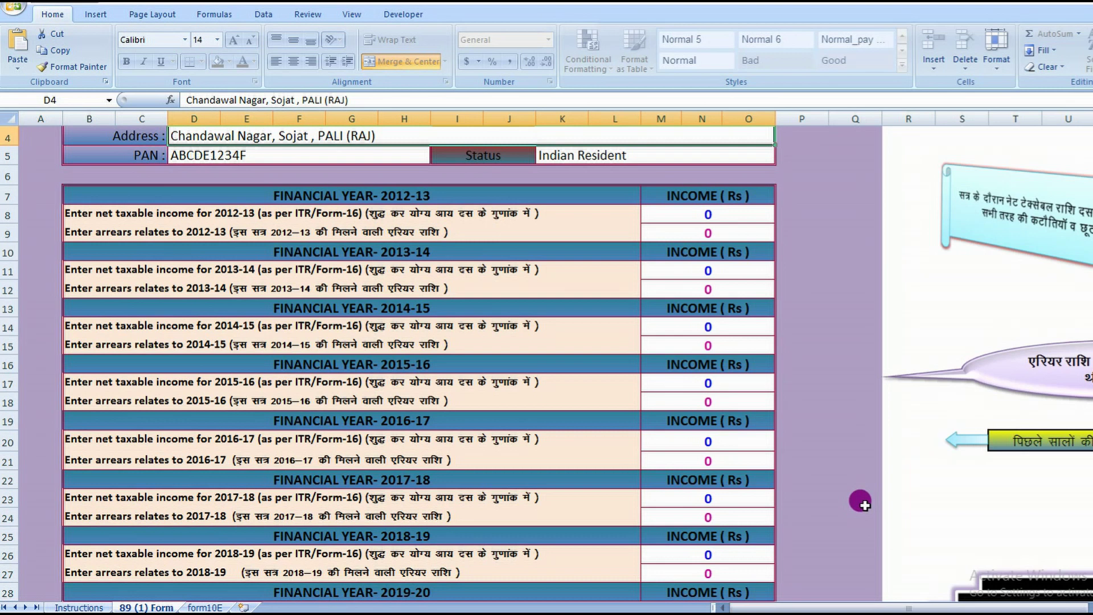
left_click(706, 215)
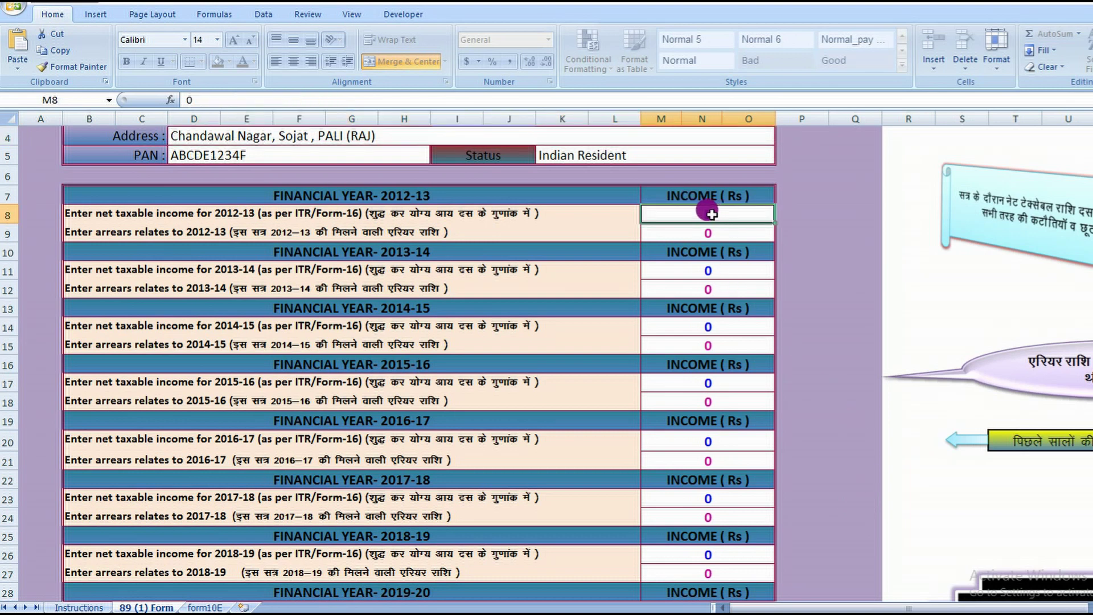
left_click(722, 228)
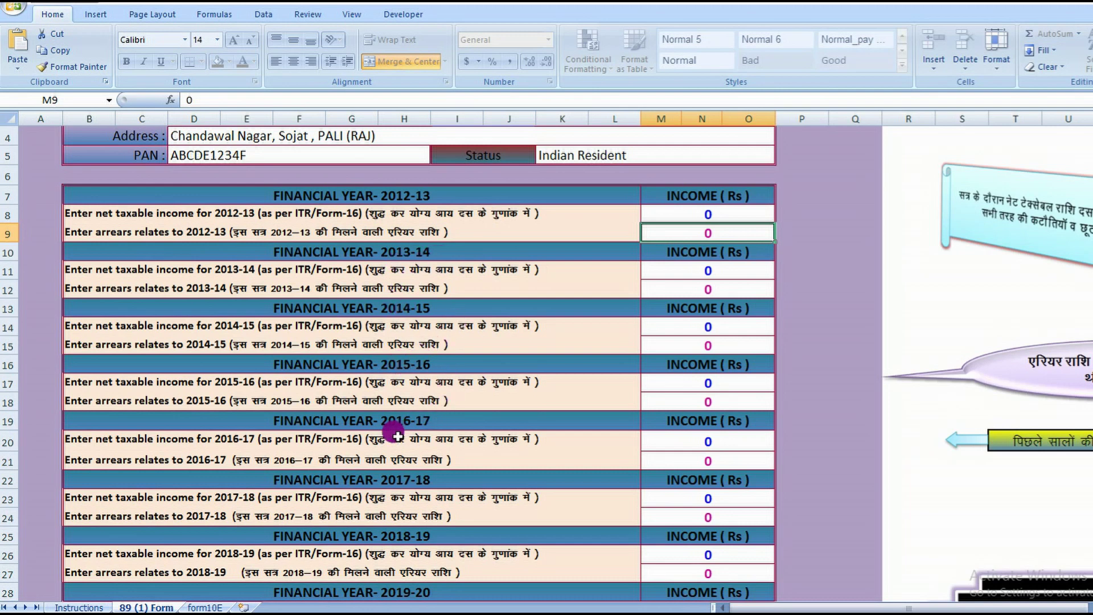
scroll(489, 478, "down", 1)
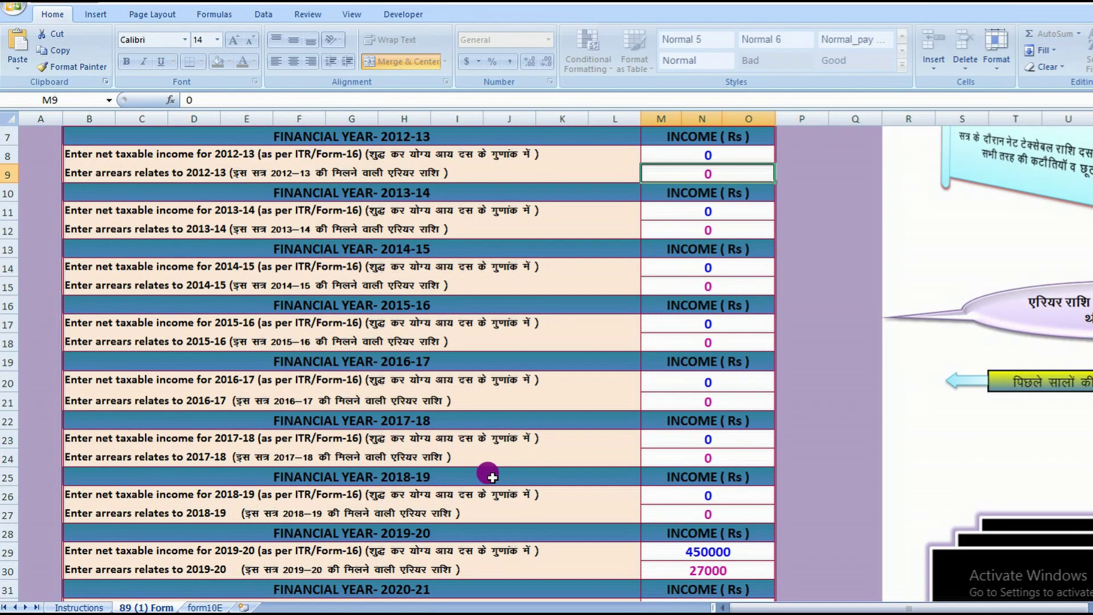
scroll(487, 467, "down", 1)
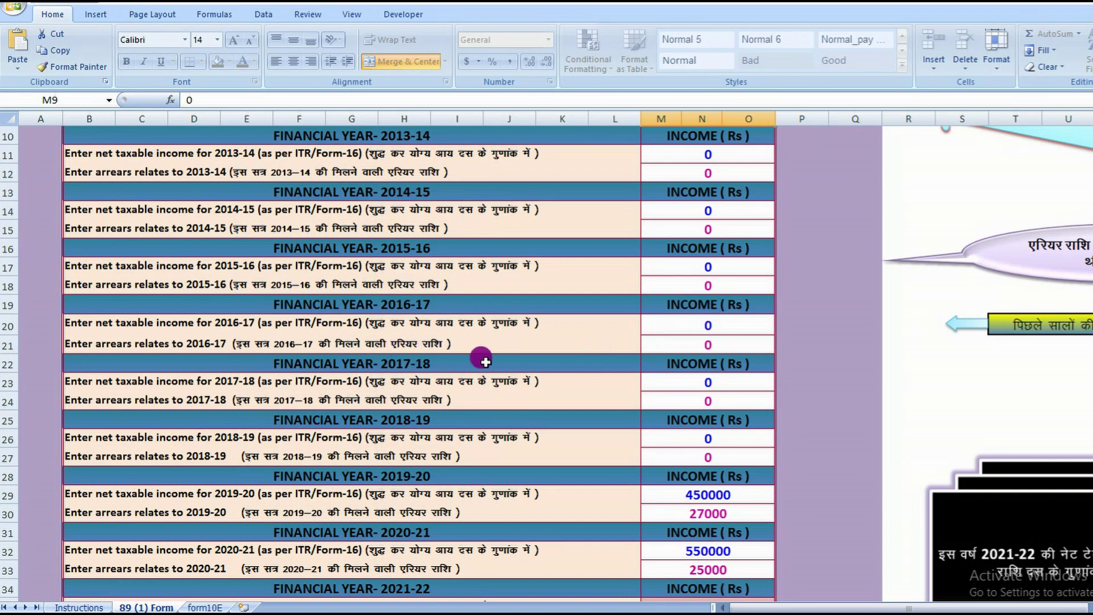
left_click(718, 344)
scroll(724, 392, "down", 1)
scroll(722, 392, "down", 1)
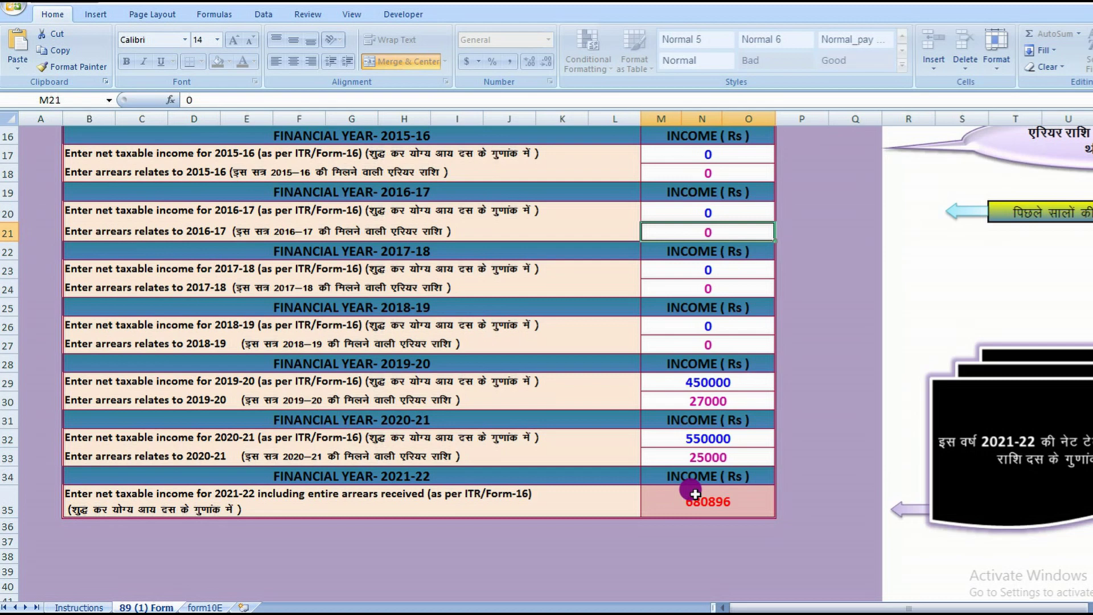
scroll(731, 405, "up", 1)
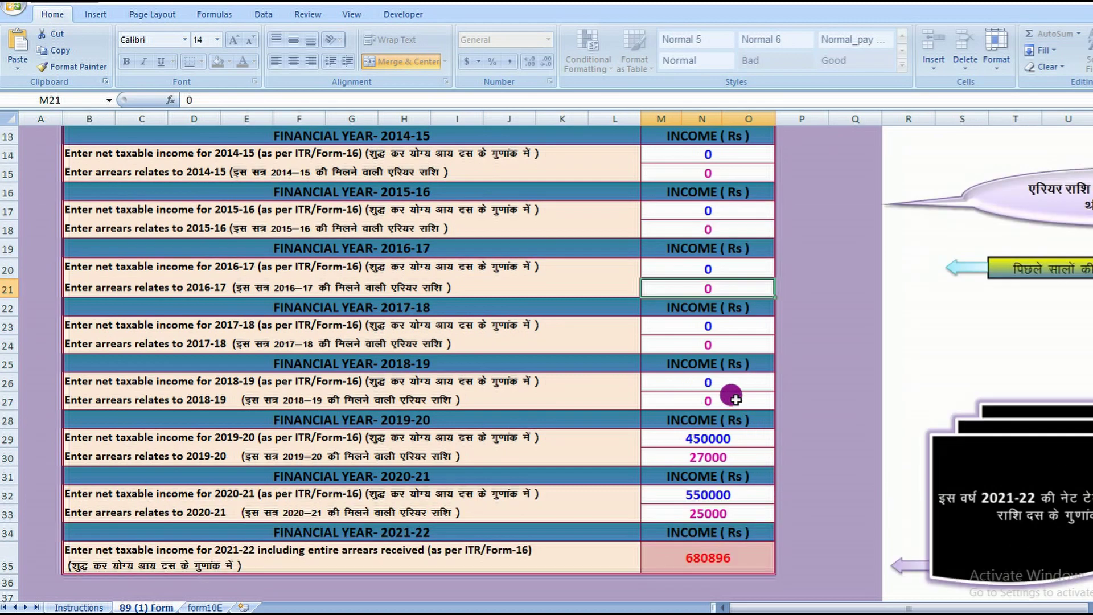
- Look through Form No. 10E, Annexure I and Table A on form10E, showing the 5616 section 89(1) relief
left_click(209, 605)
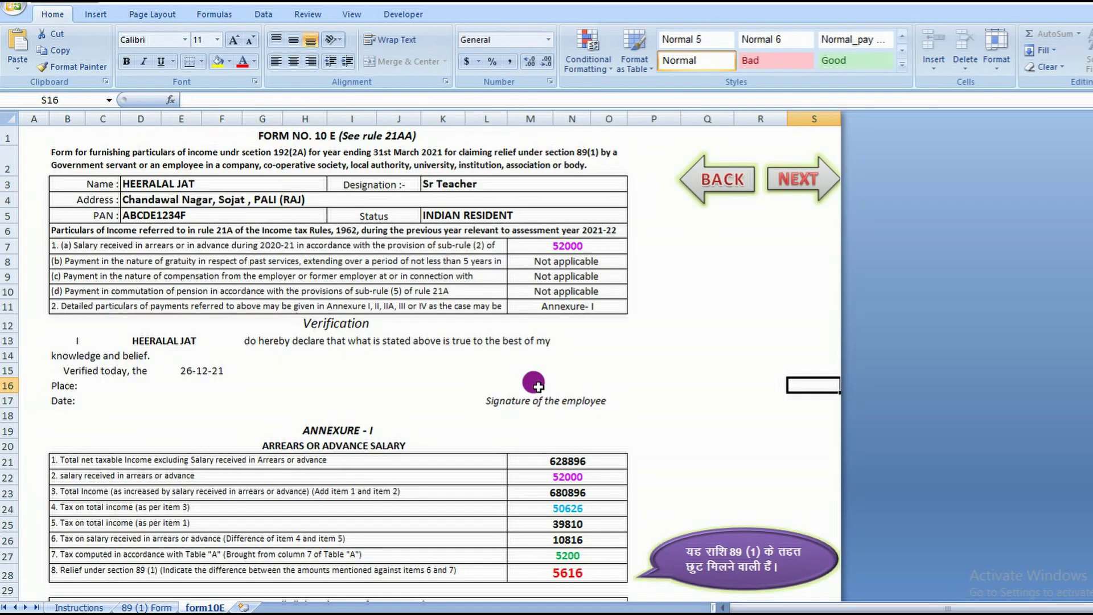
scroll(536, 370, "down", 1)
scroll(538, 371, "up", 1)
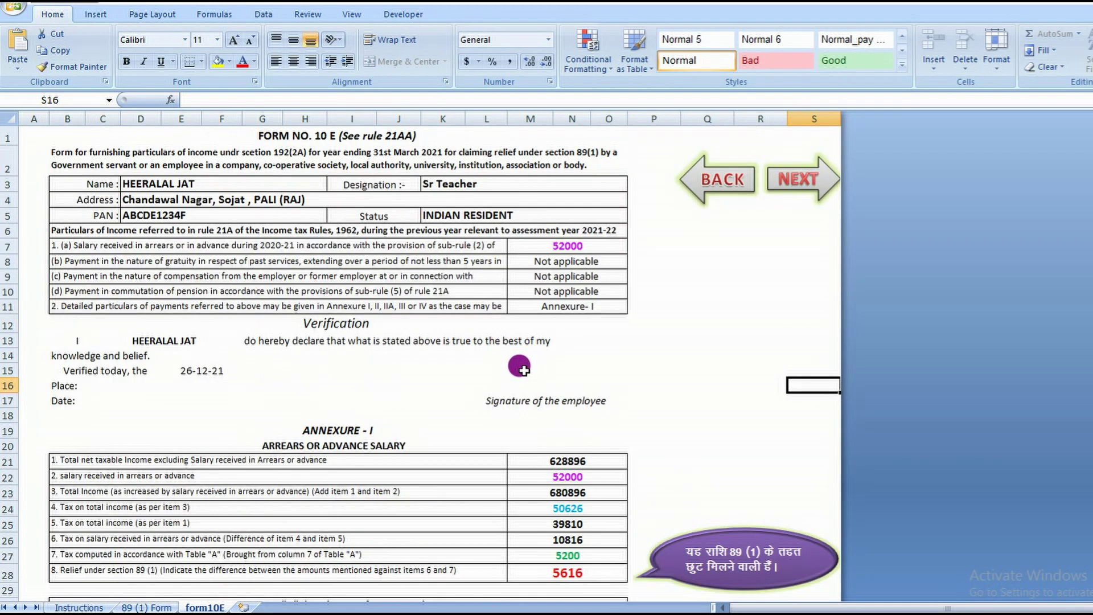
scroll(522, 369, "down", 2)
scroll(522, 369, "down", 3)
scroll(524, 370, "down", 3)
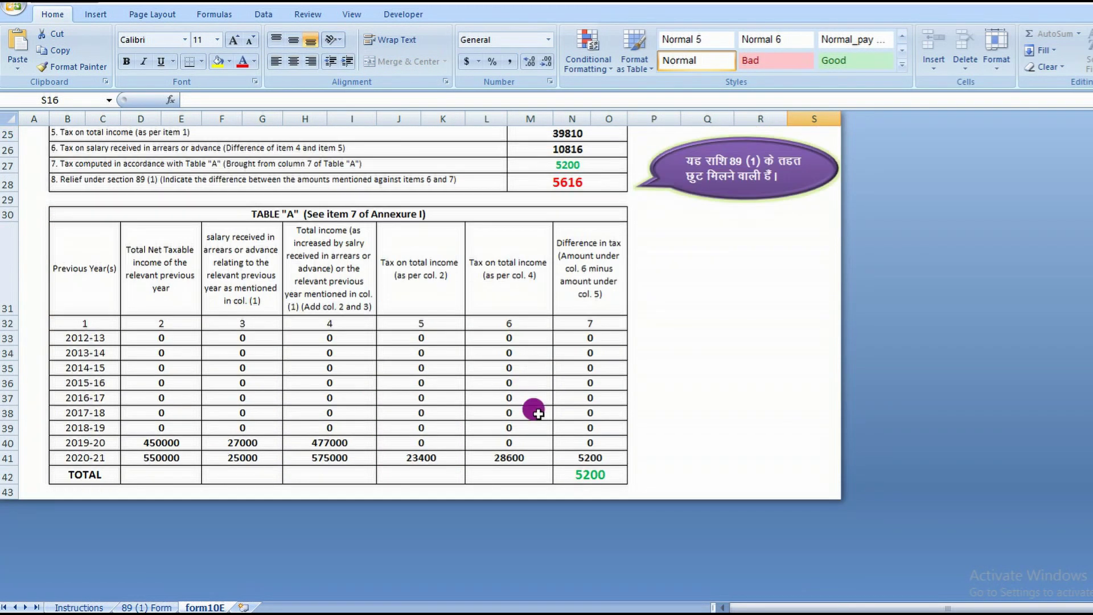
scroll(555, 427, "up", 2)
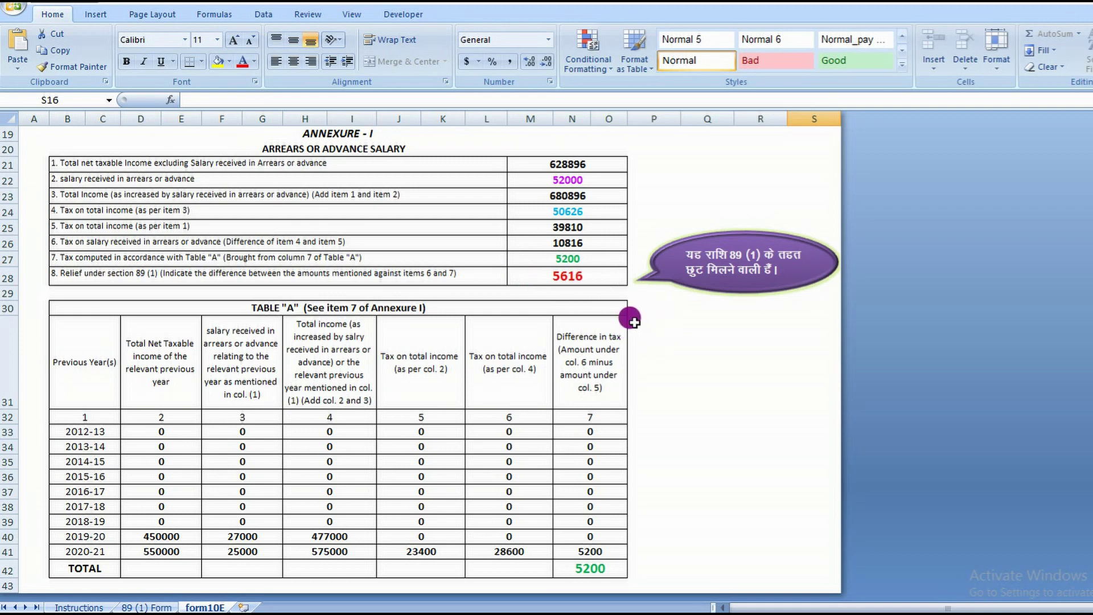
scroll(633, 322, "up", 2)
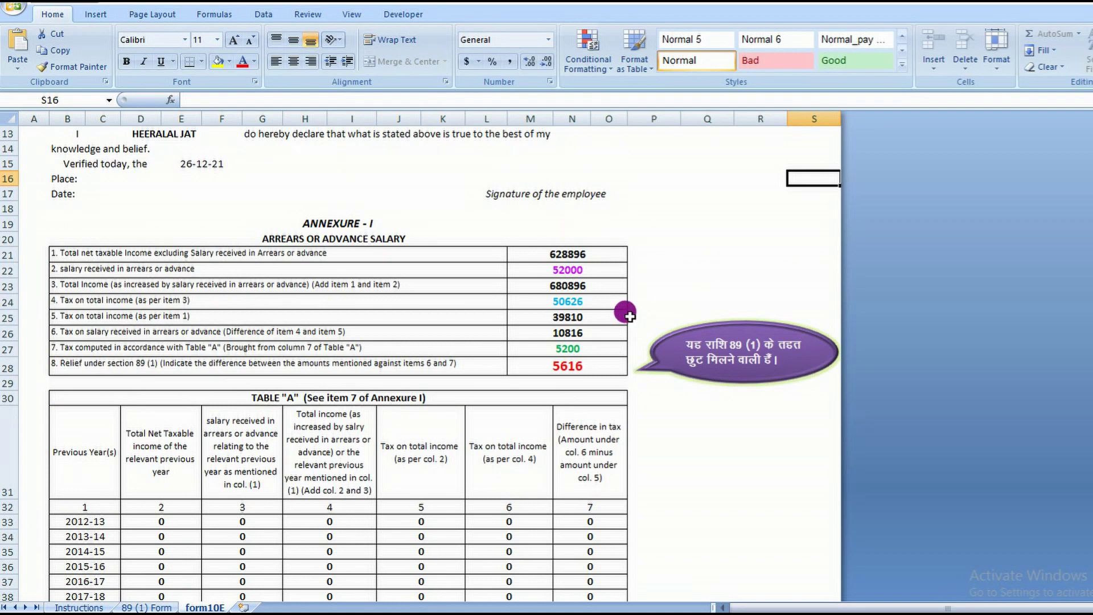
scroll(629, 313, "up", 4)
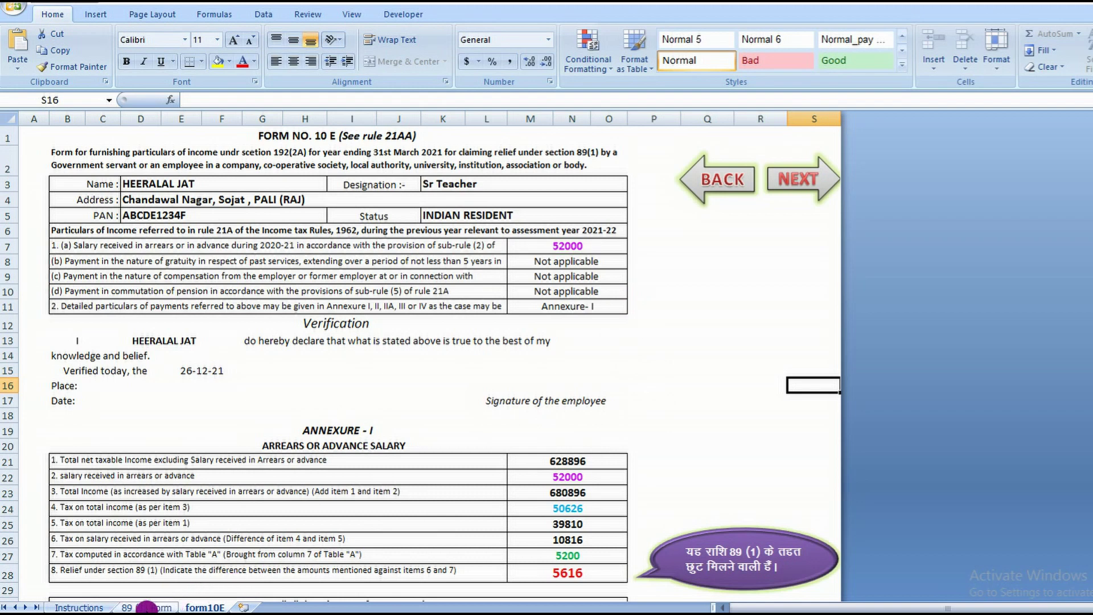
left_click(147, 607)
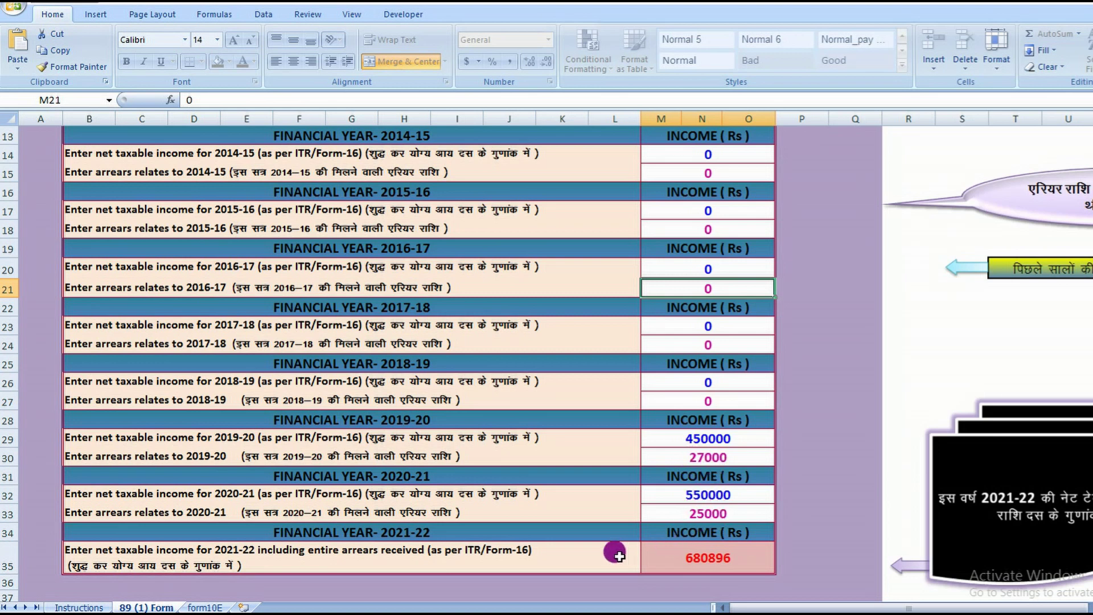
left_click(204, 607)
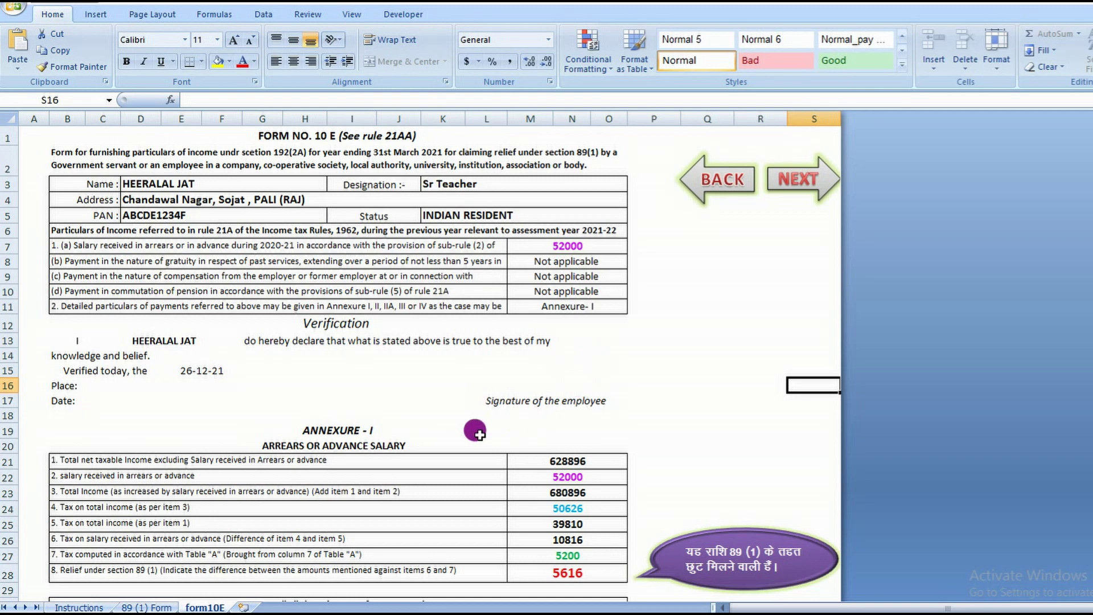
- Check Annexure I's total income of 680896, then return to the 89 (1) Form sheet
scroll(433, 421, "down", 3)
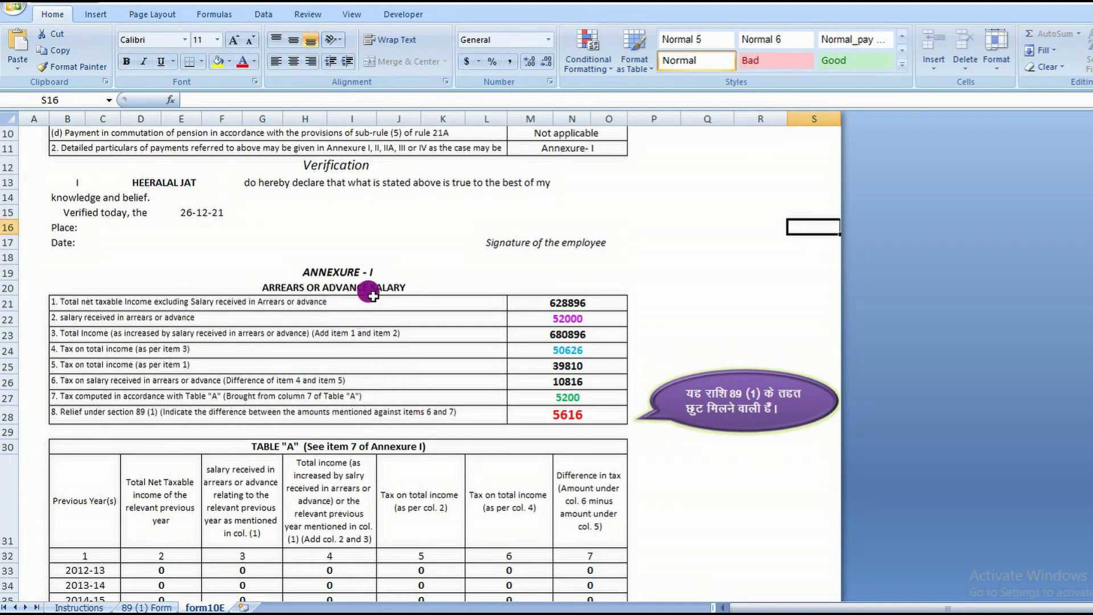
scroll(376, 290, "down", 1)
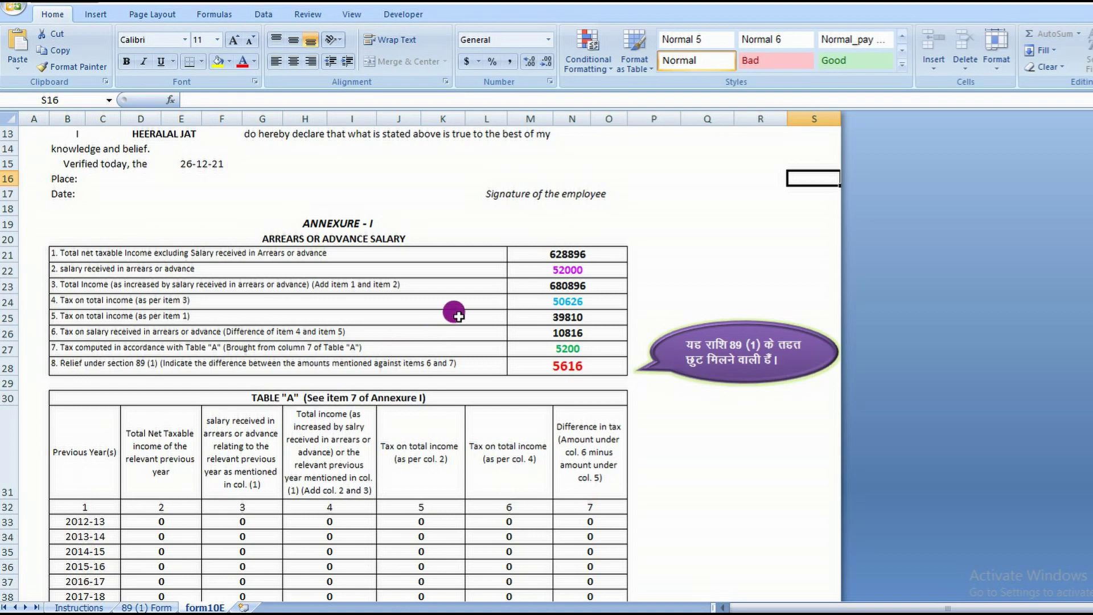
scroll(620, 218, "down", 1)
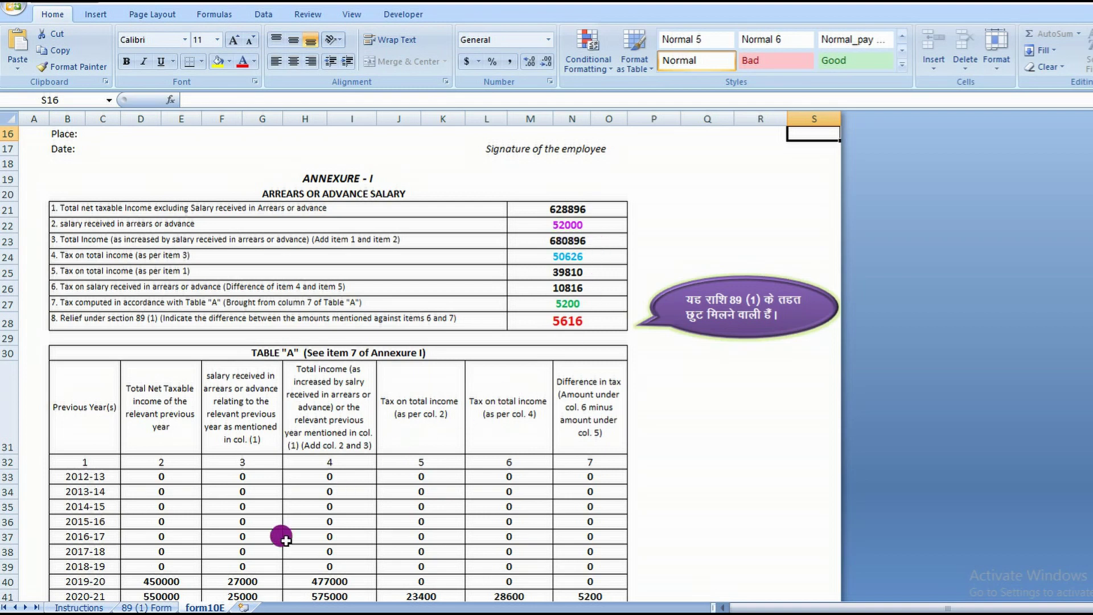
left_click(133, 607)
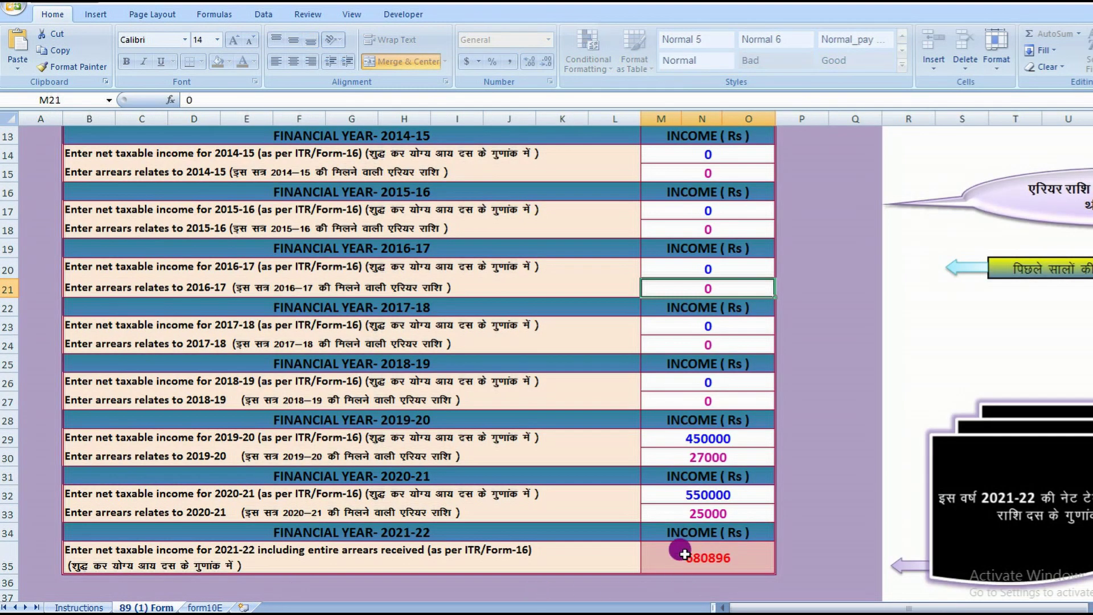
- Return to the form10E sheet to review Annexure I and Table A
left_click(205, 607)
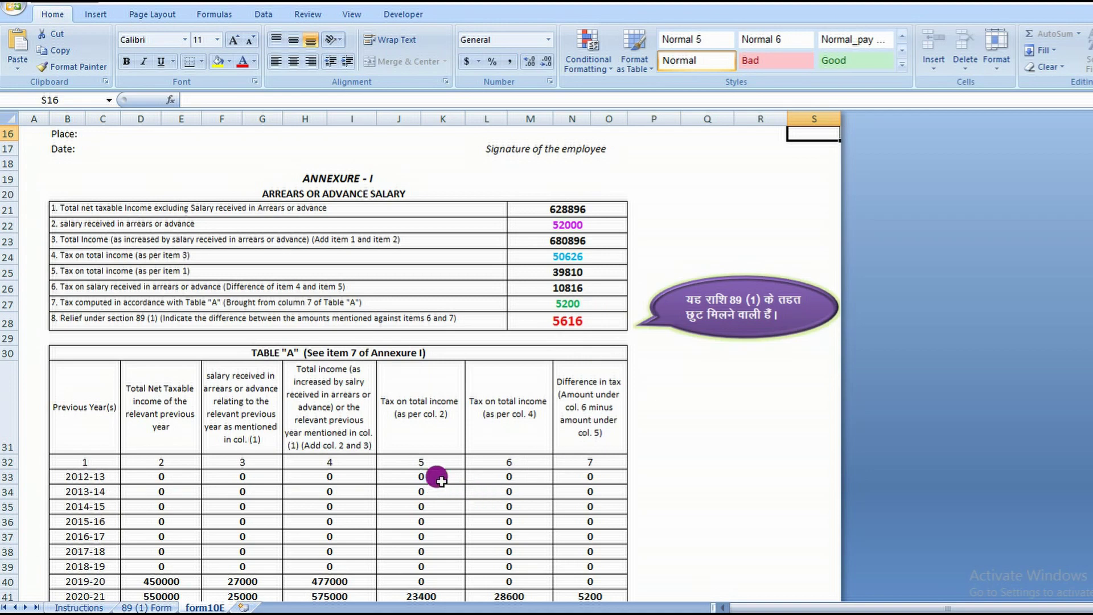
scroll(441, 477, "down", 1)
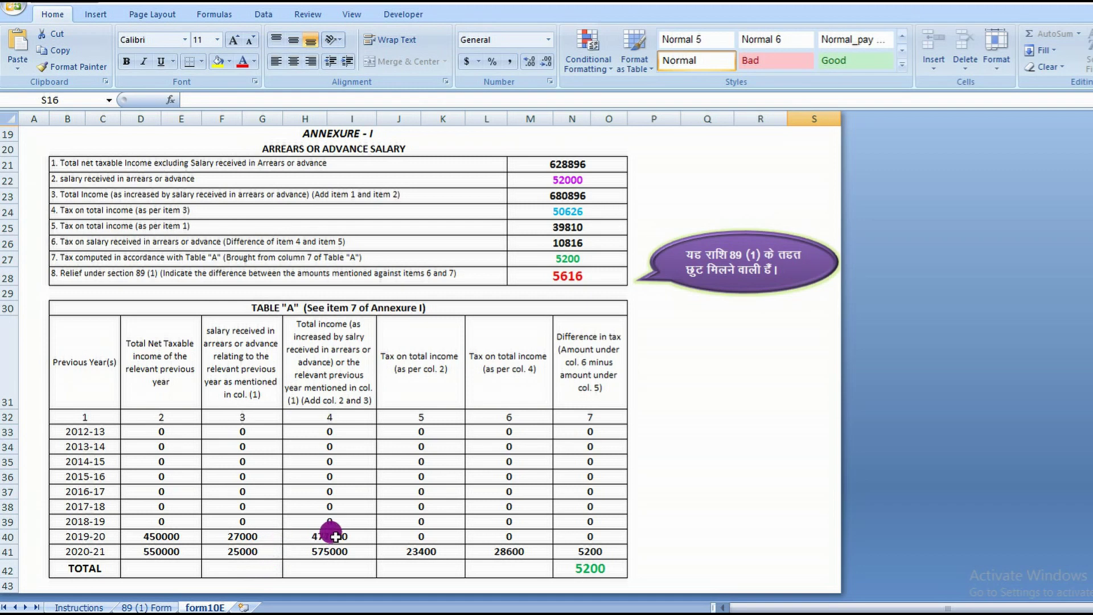
- Scroll the 89 (1) Form sheet down to the 2020-21 net taxable income row
scroll(458, 498, "down", 1)
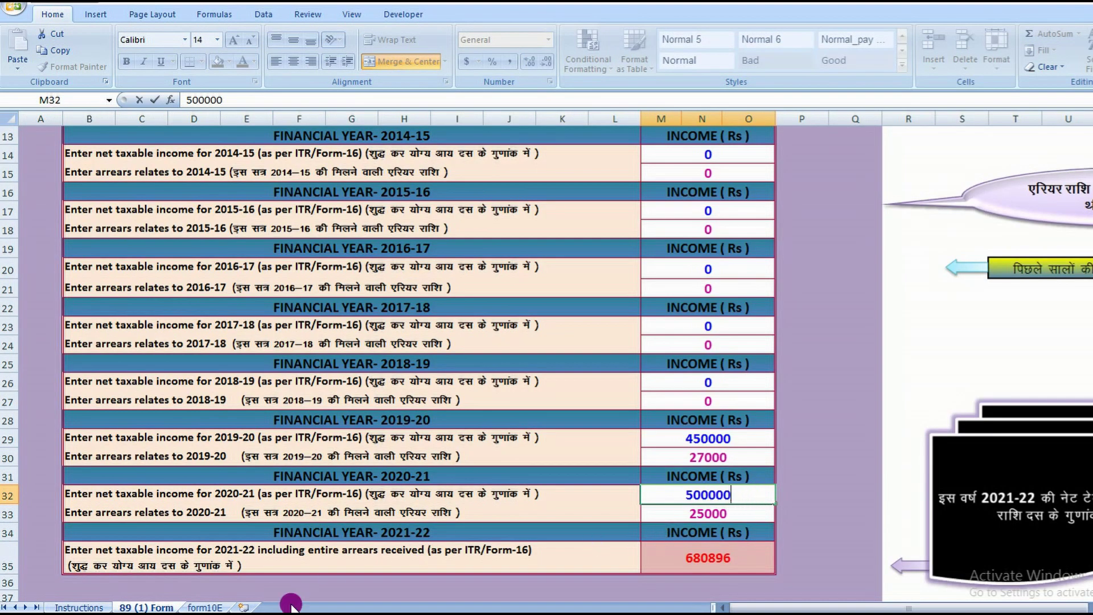
- View form10E, where the 500000 income for 2020-21 turns the relief to -7384
left_click(199, 607)
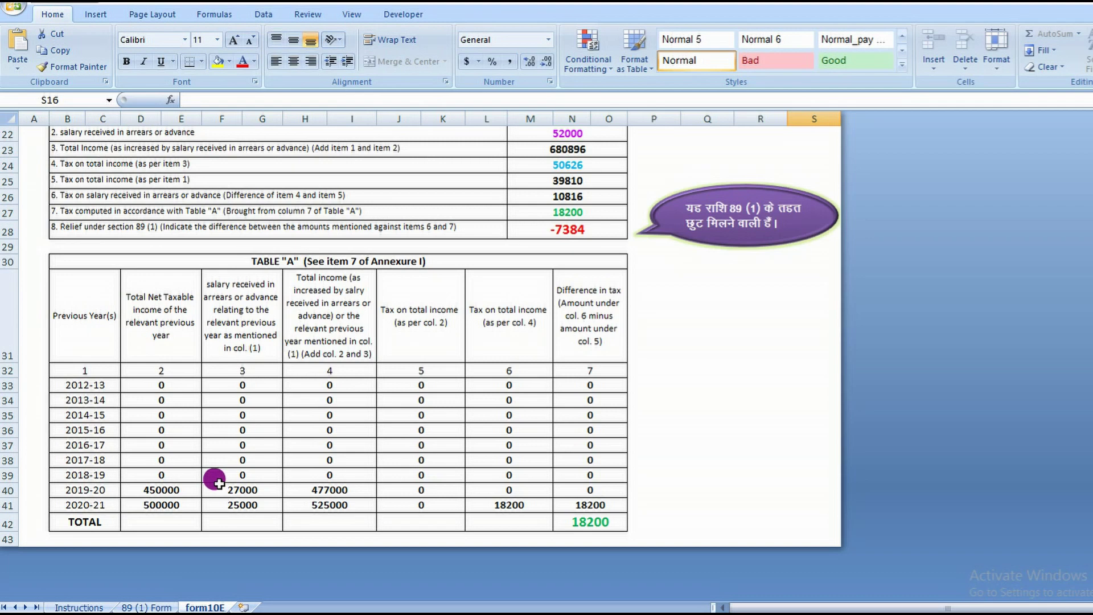
- Enter 520000 as the 2020-21 net taxable income and check form10E's recalculated relief
key("ctrl+Page_Up")
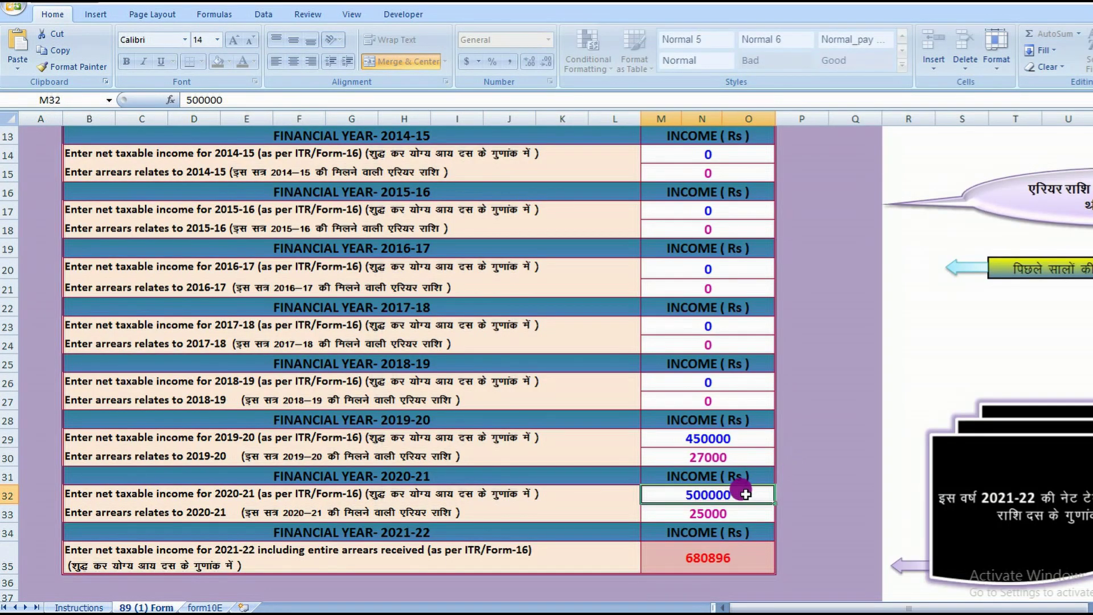
type("5")
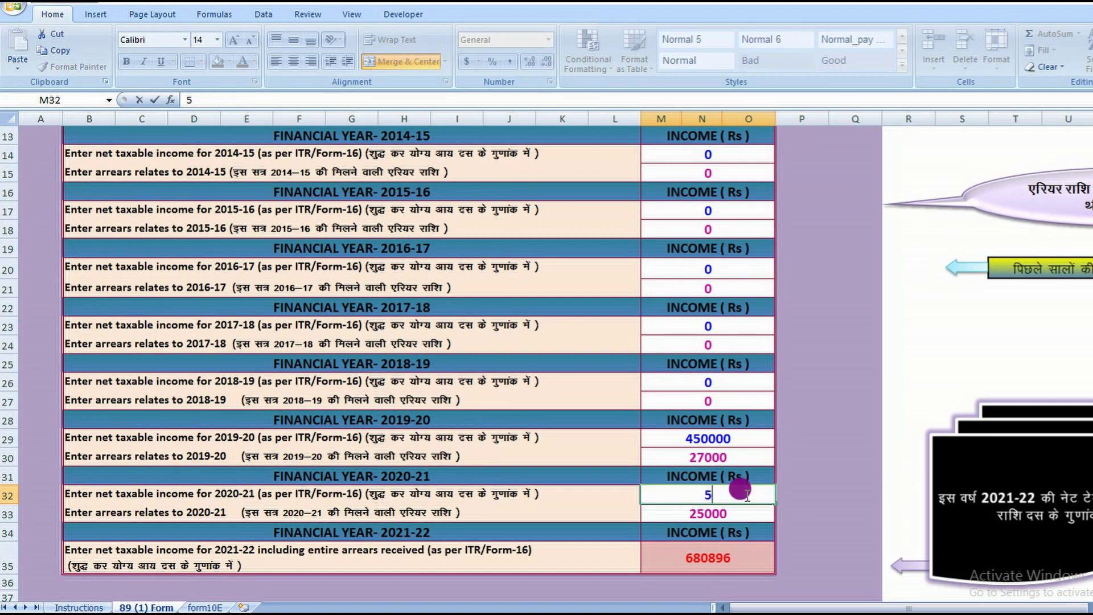
type("20000")
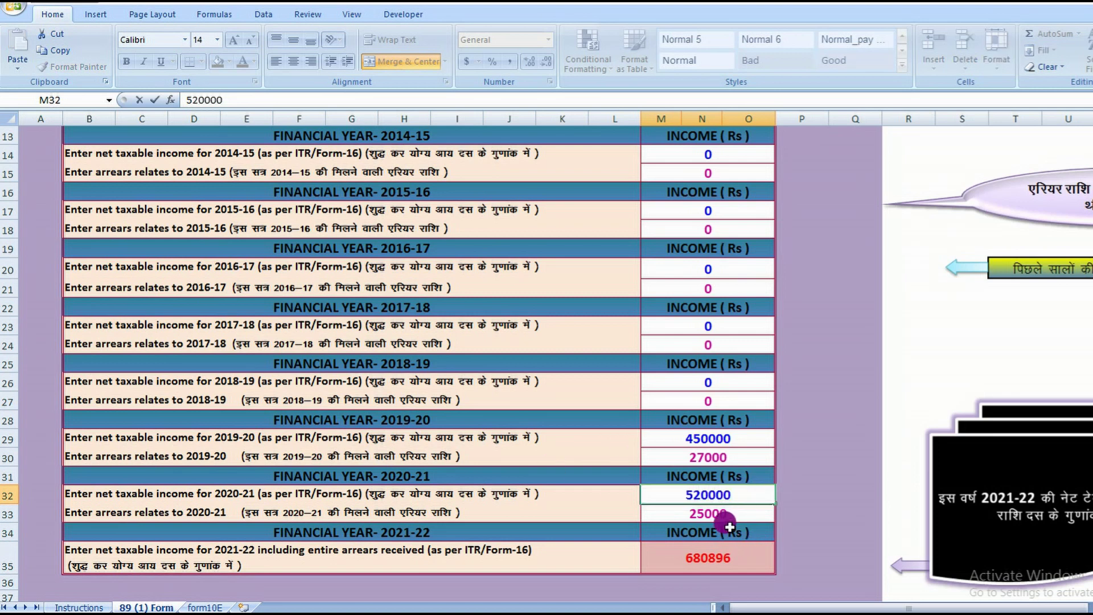
left_click(205, 606)
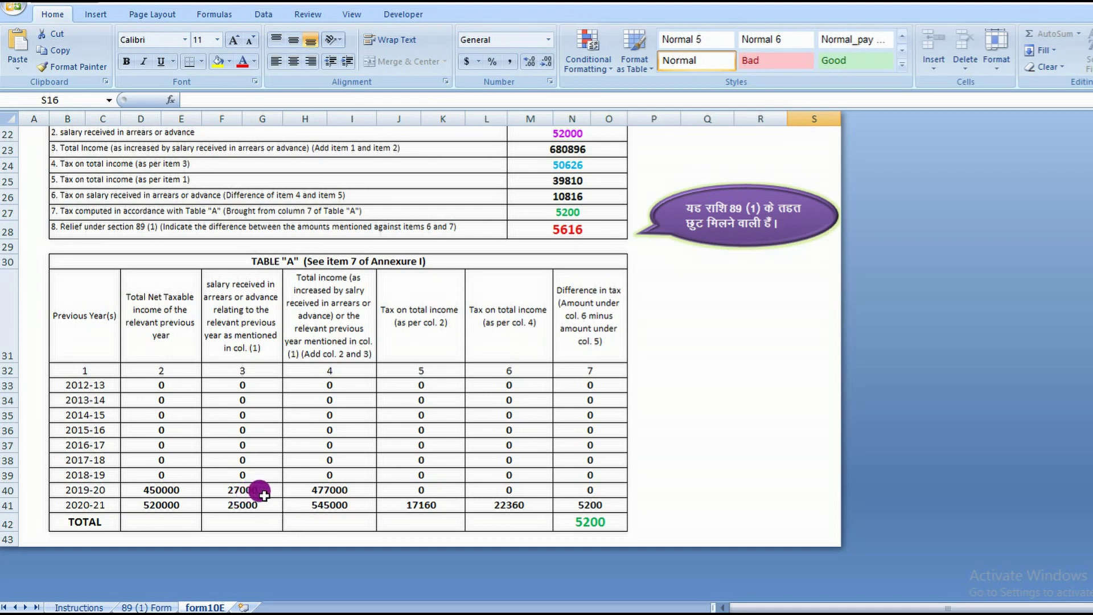
- Enter 12000 as the 2020-21 arrears and confirm form10E's Table A difference becomes 2496
key("ctrl+Page_Up")
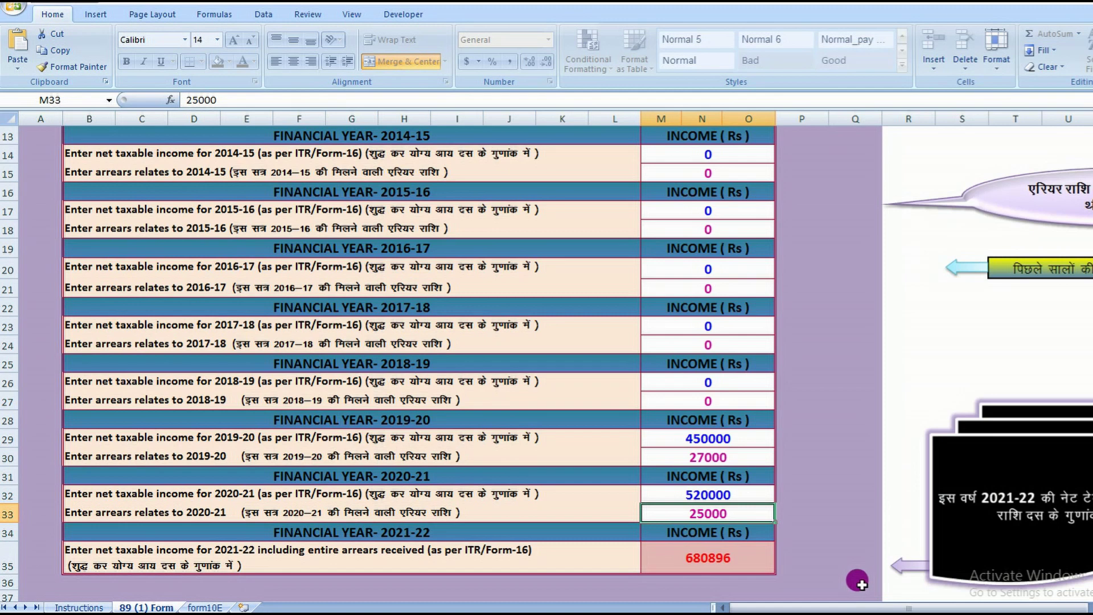
type("12000")
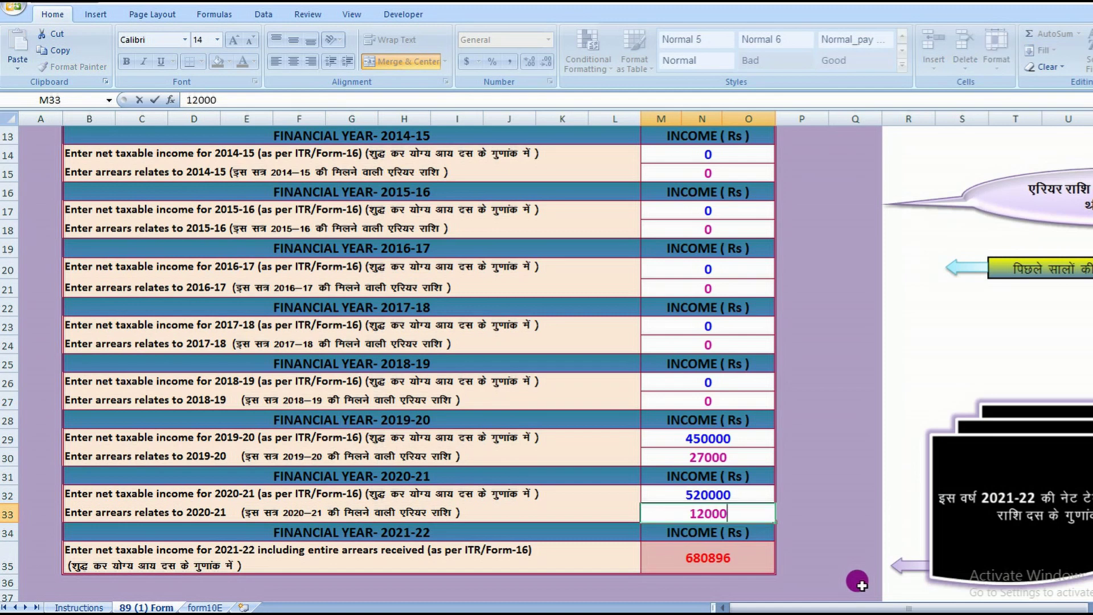
left_click(205, 607)
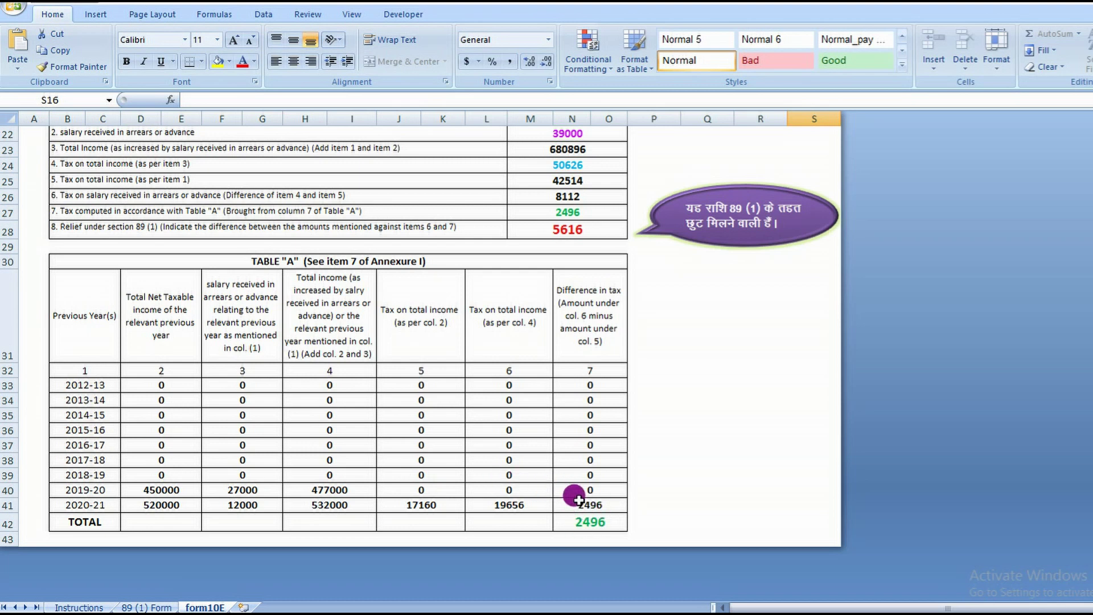
scroll(576, 495, "up", 1)
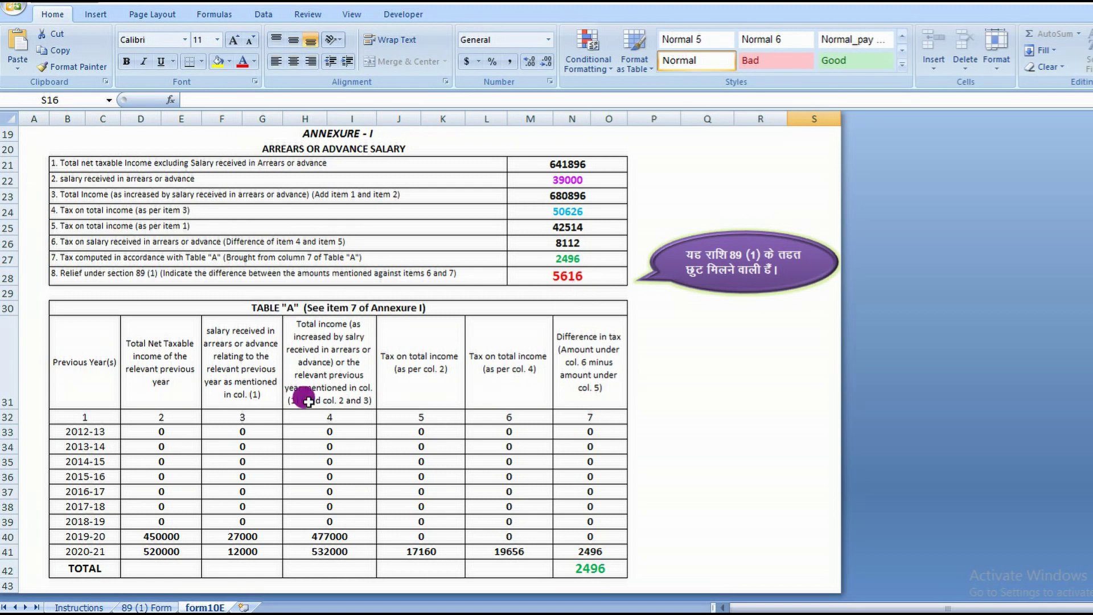
- Enter 350000 in M26 as 2018-19 net taxable income and 45000 as its arrears
left_click(138, 607)
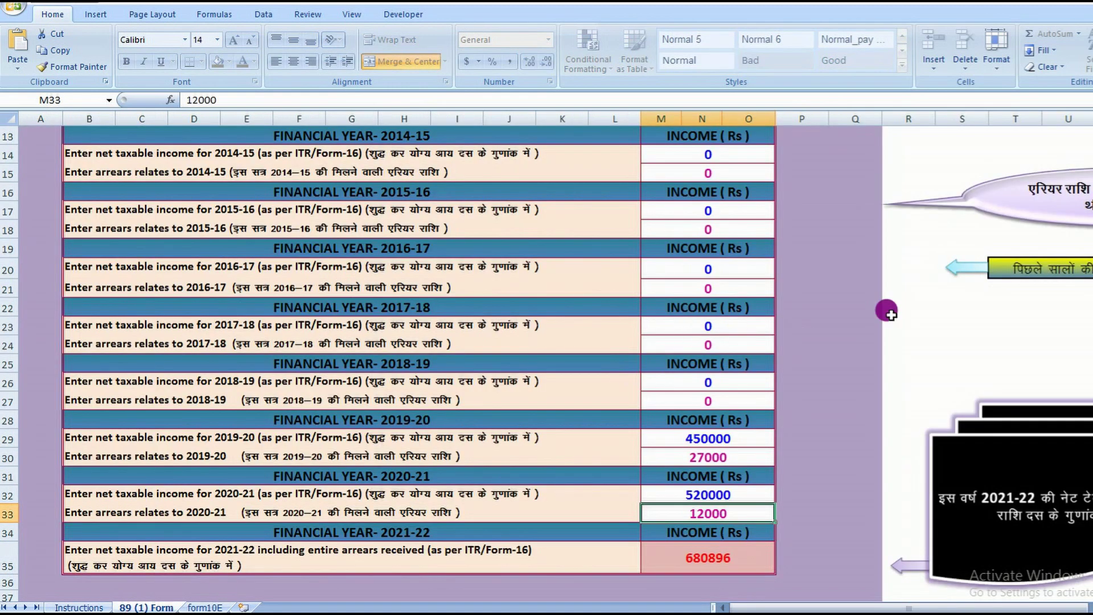
left_click(704, 381)
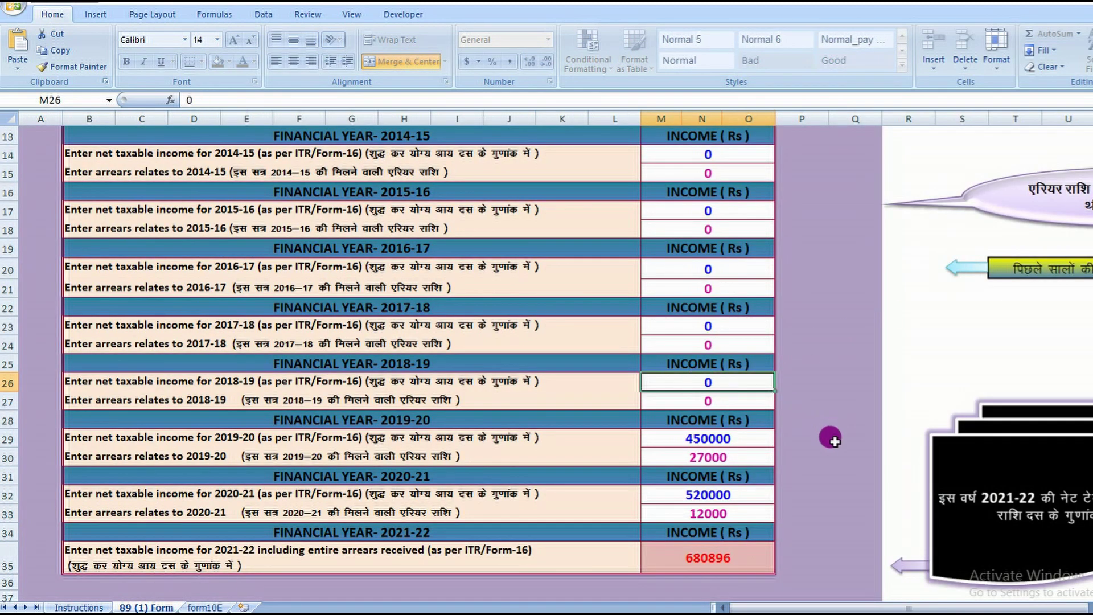
type("350000")
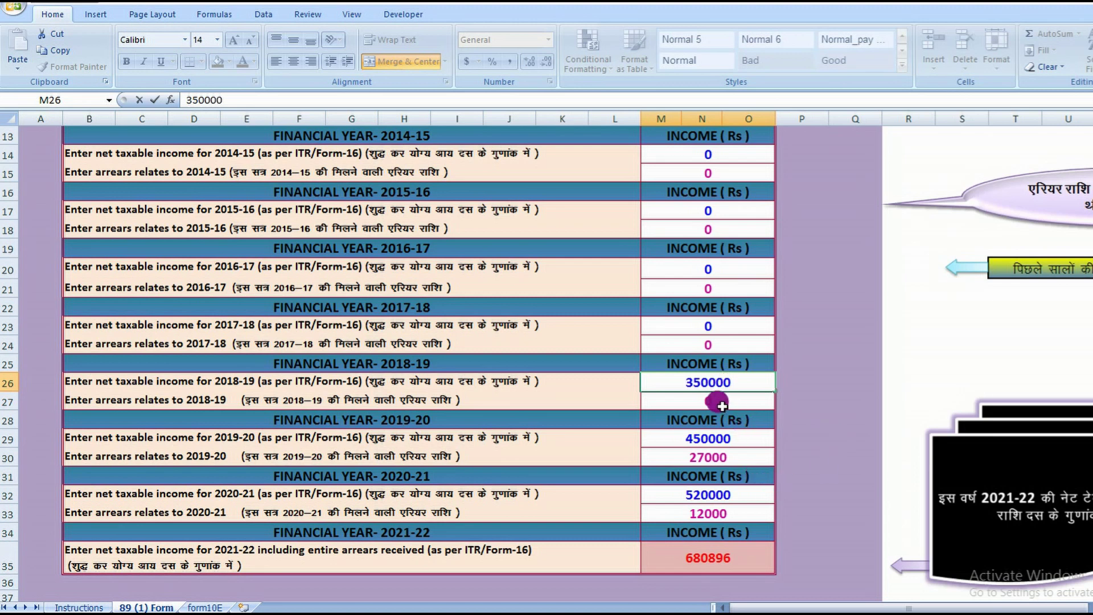
key("Return")
type("45000")
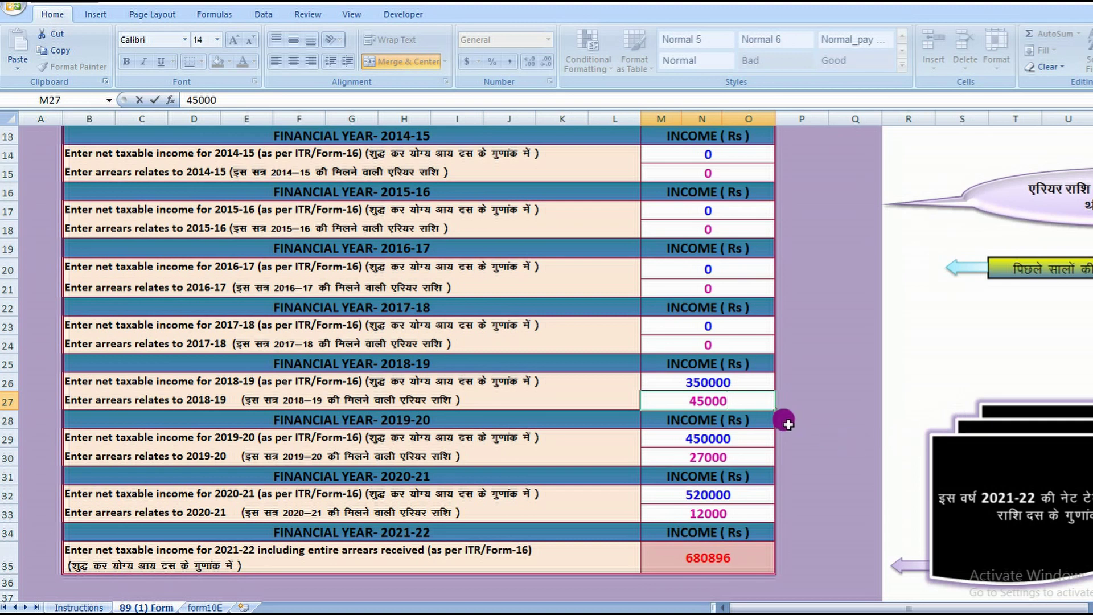
left_click(693, 493)
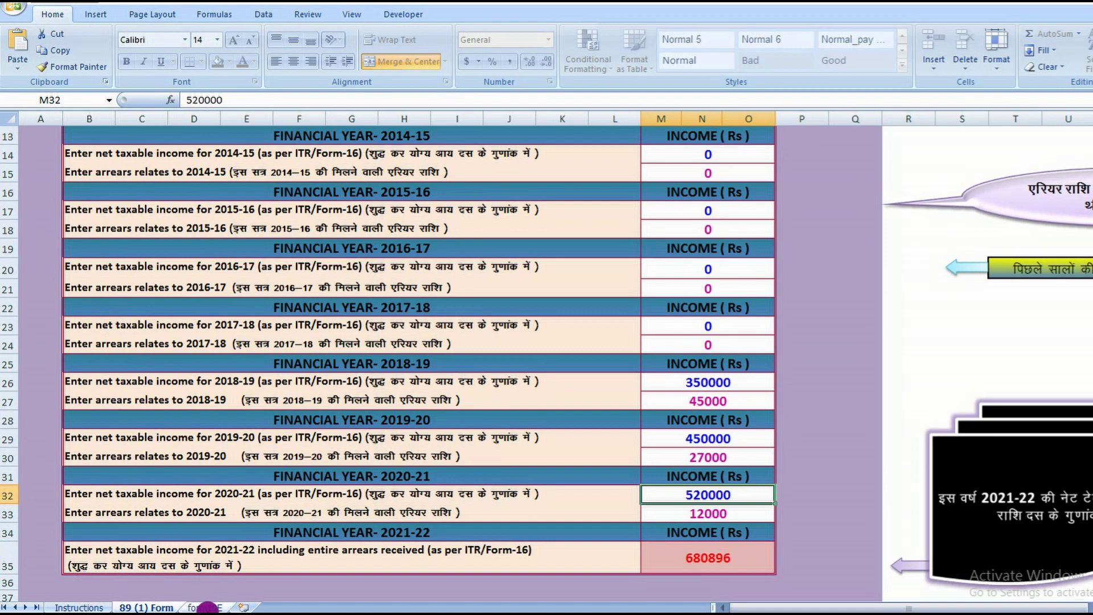
- Check form10E's Annexure I, where the section 89(1) relief now works out to 10036
left_click(207, 607)
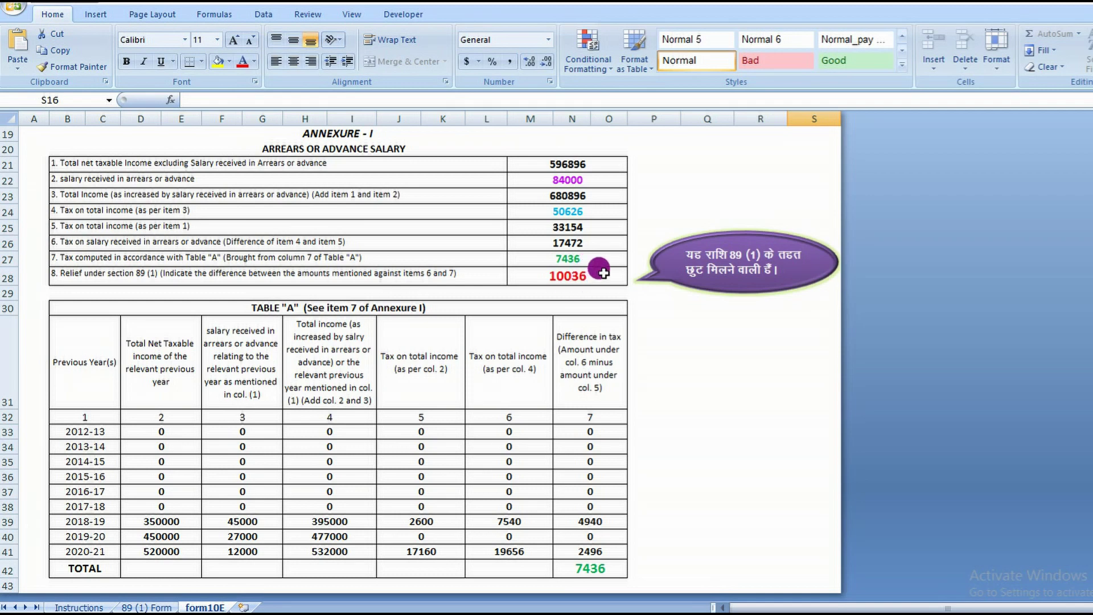
- Scroll the form10E sheet back to row 1 to show the Form No. 10E header and employee particulars
scroll(388, 324, "up", 1)
scroll(388, 325, "up", 5)
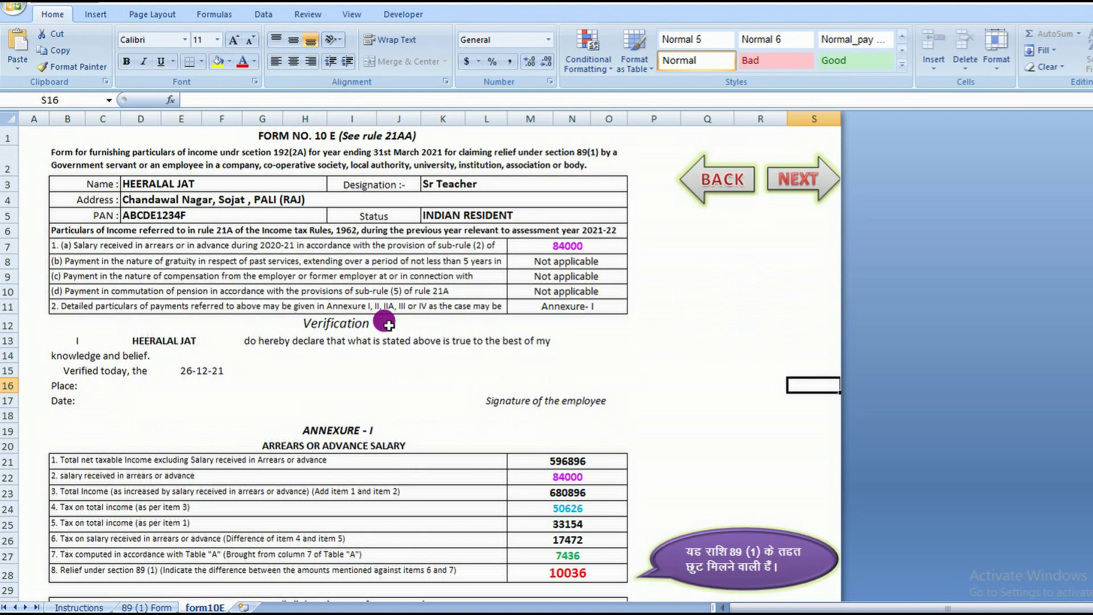